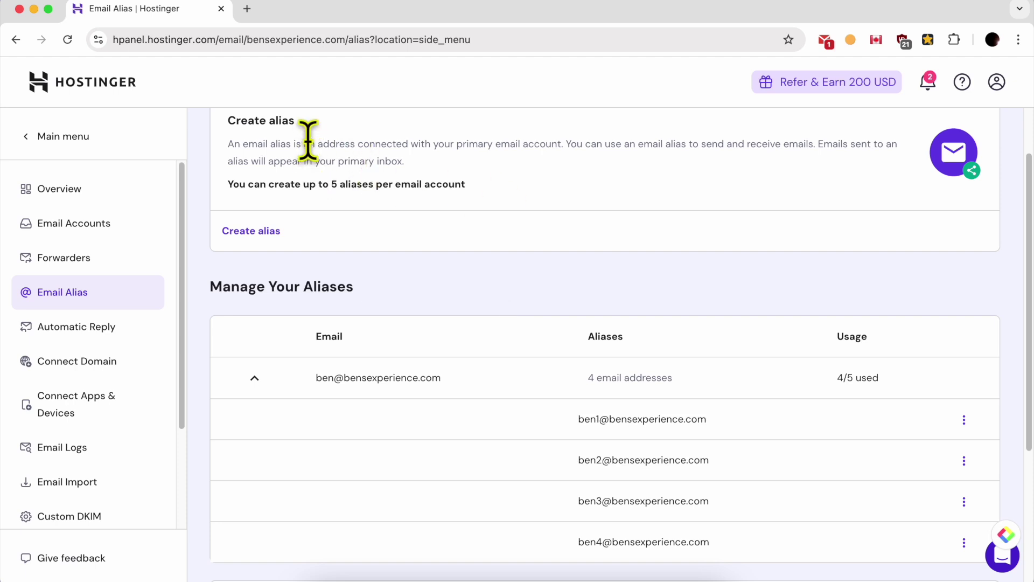
Point out the alias explanation, the primary-inbox note and the primary email address.
left_click_drag(309, 143, 564, 142)
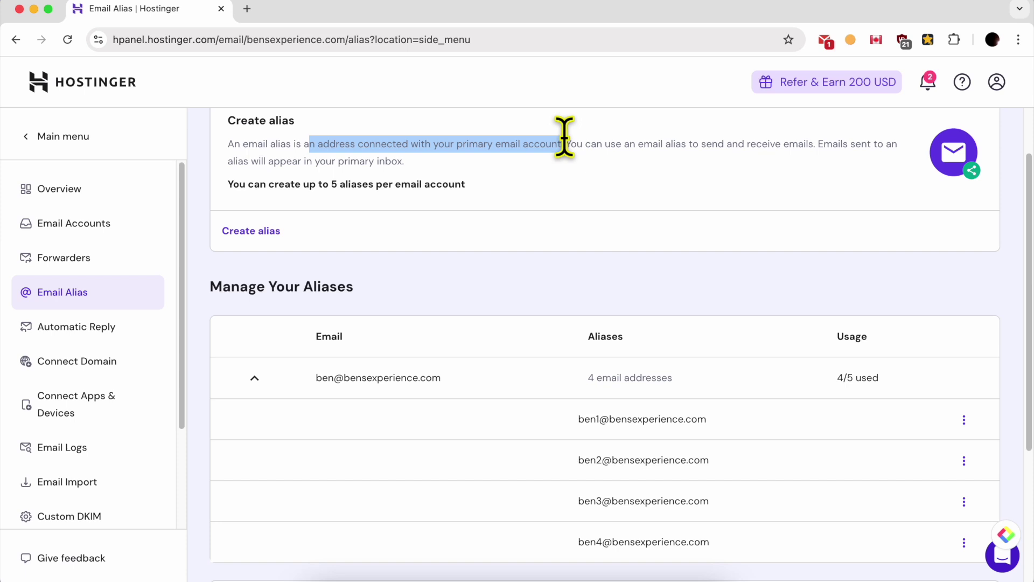
left_click(567, 165)
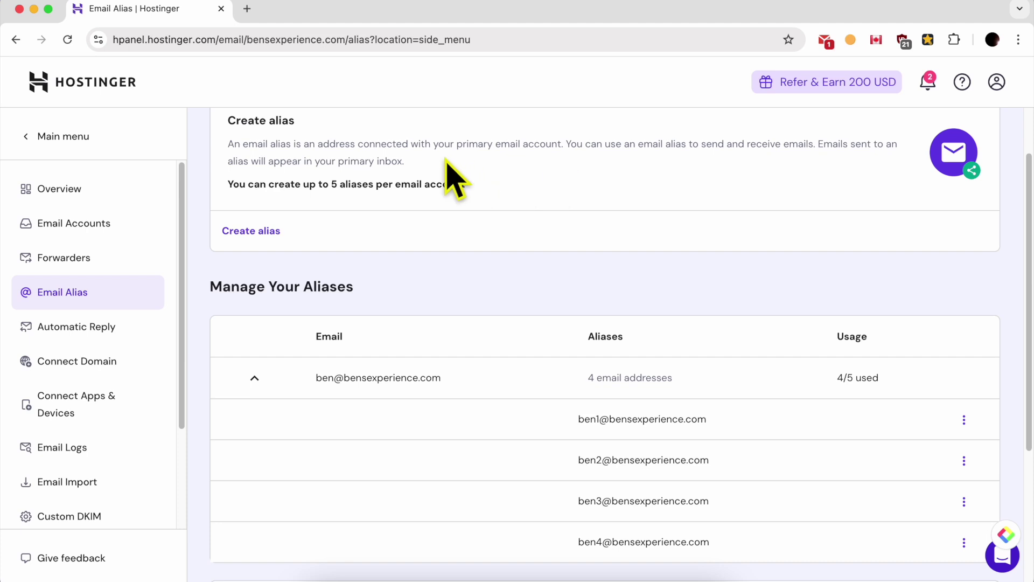
left_click_drag(446, 164, 260, 161)
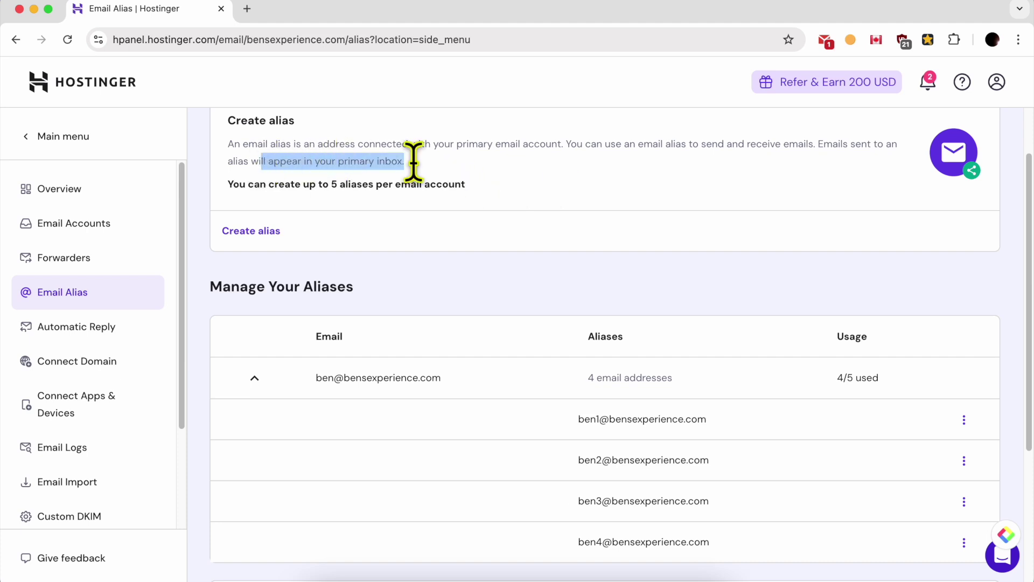
left_click(517, 180)
left_click(530, 379)
left_click(379, 380)
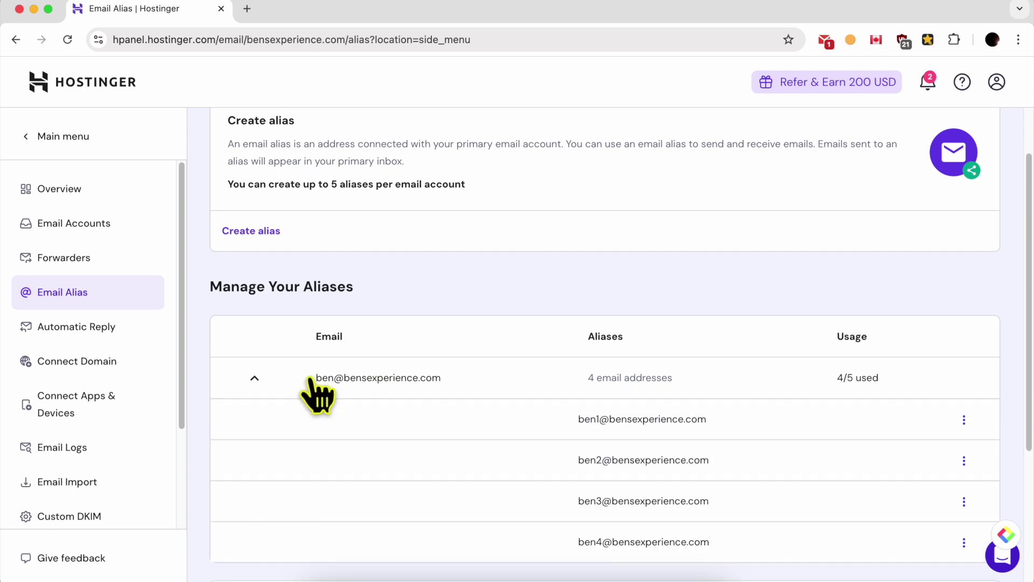
left_click_drag(315, 379, 469, 376)
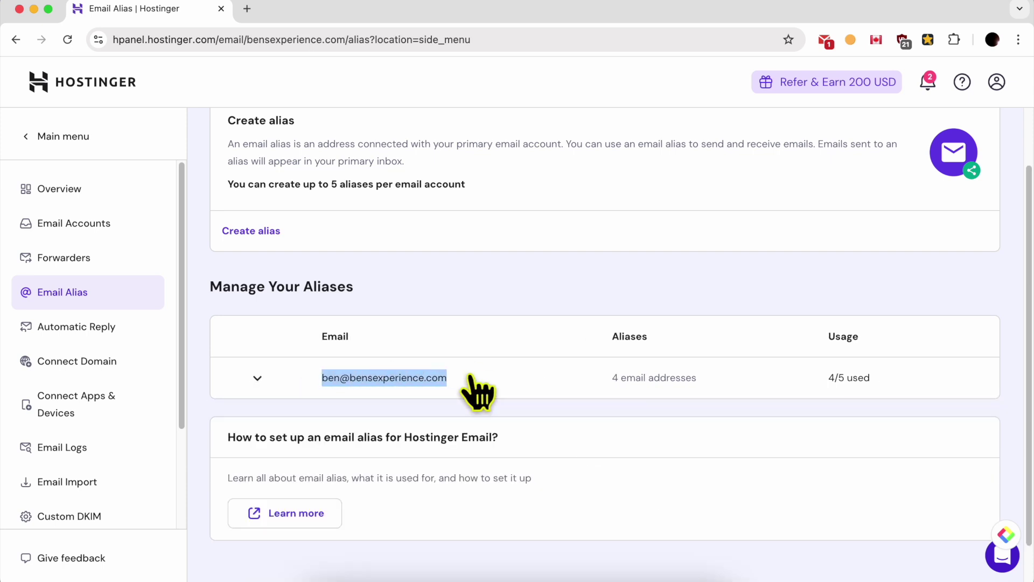
Show the primary account's four aliases and highlight their names and addresses.
left_click(456, 378)
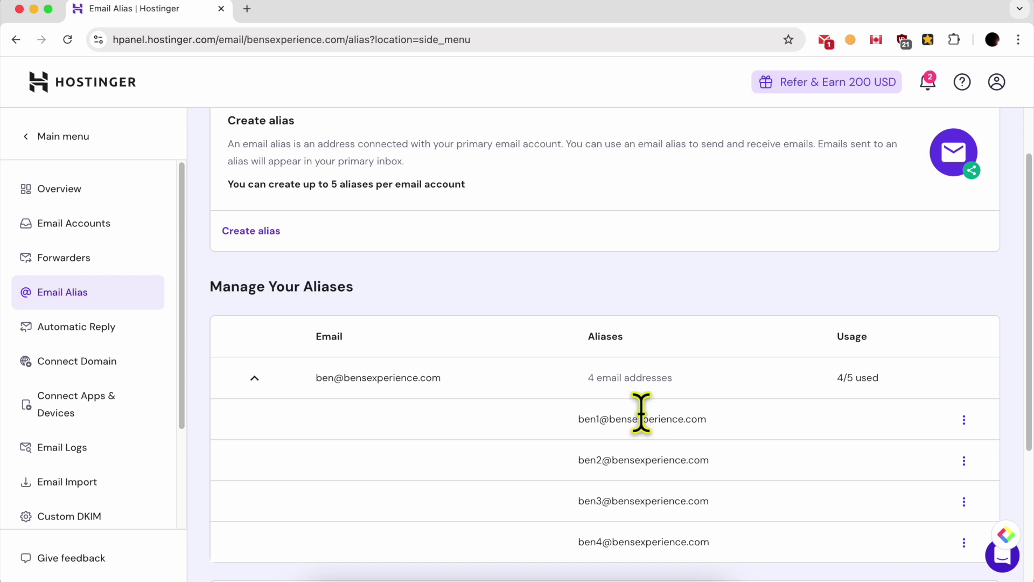
double_click(597, 418)
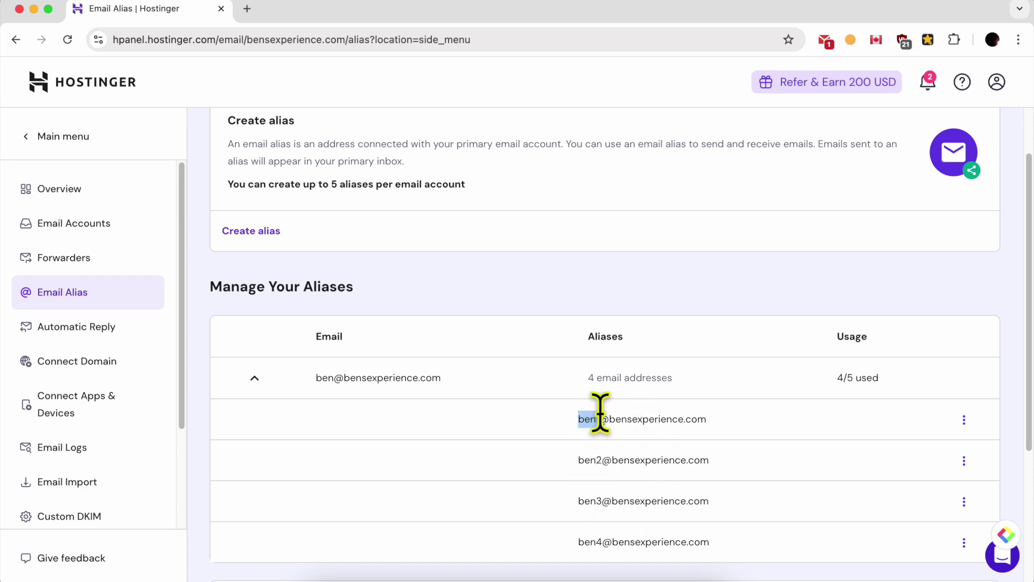
double_click(599, 459)
double_click(595, 500)
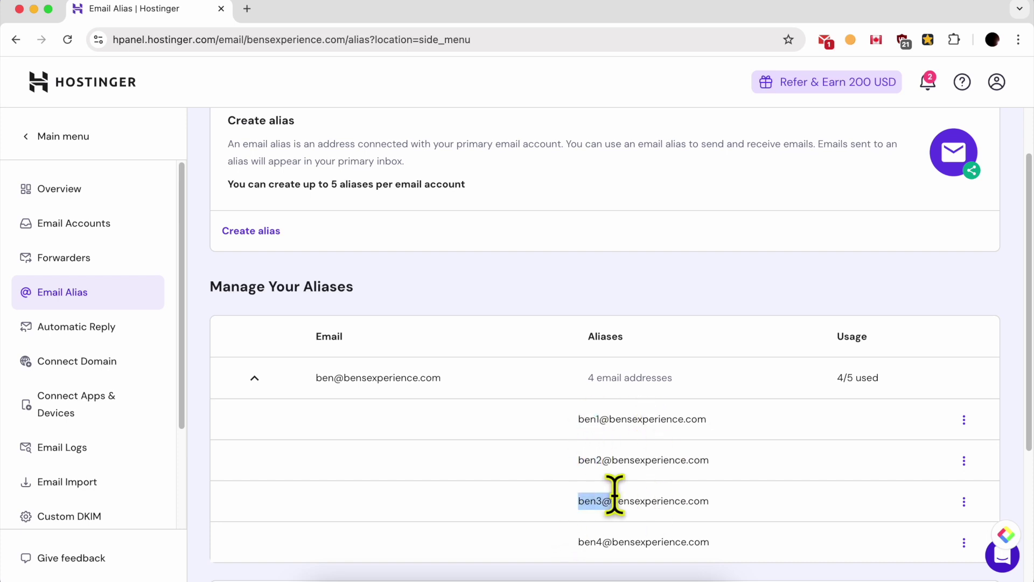
left_click(570, 560)
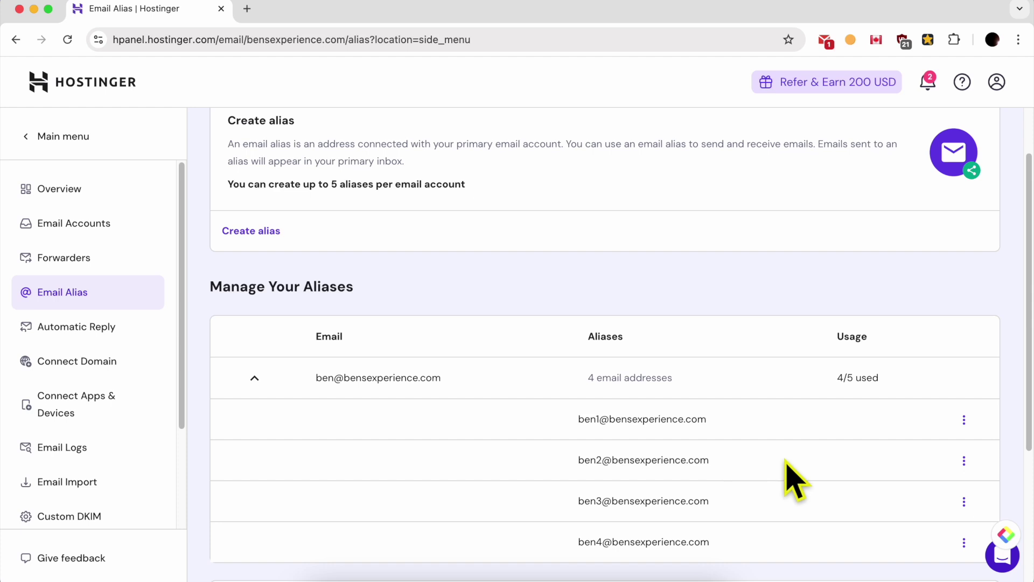
left_click_drag(757, 459, 551, 457)
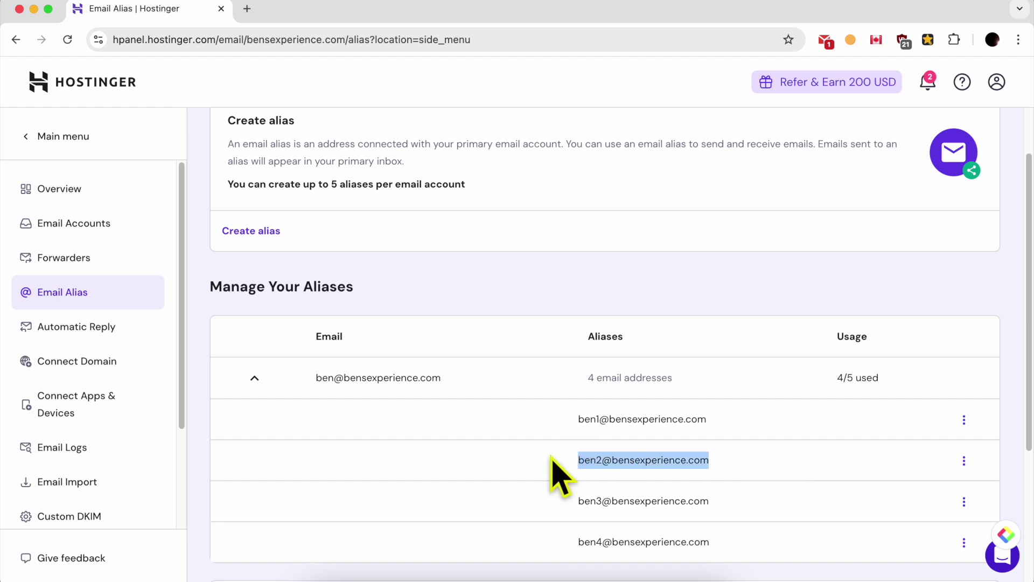
left_click_drag(461, 379, 346, 379)
left_click(434, 390)
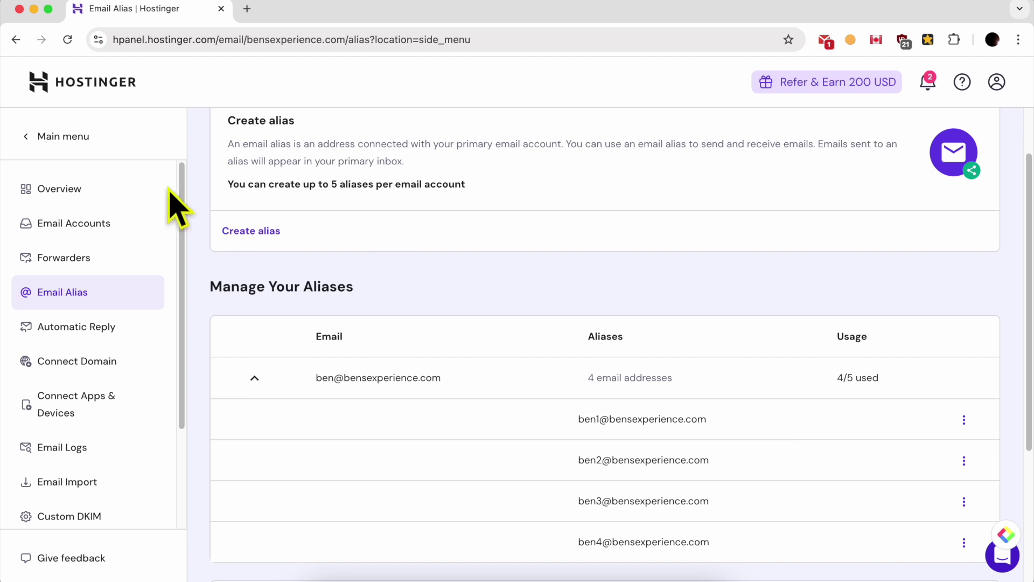
Go through Home to the Emails list and begin setting up the free email service.
left_click(73, 141)
left_click(73, 183)
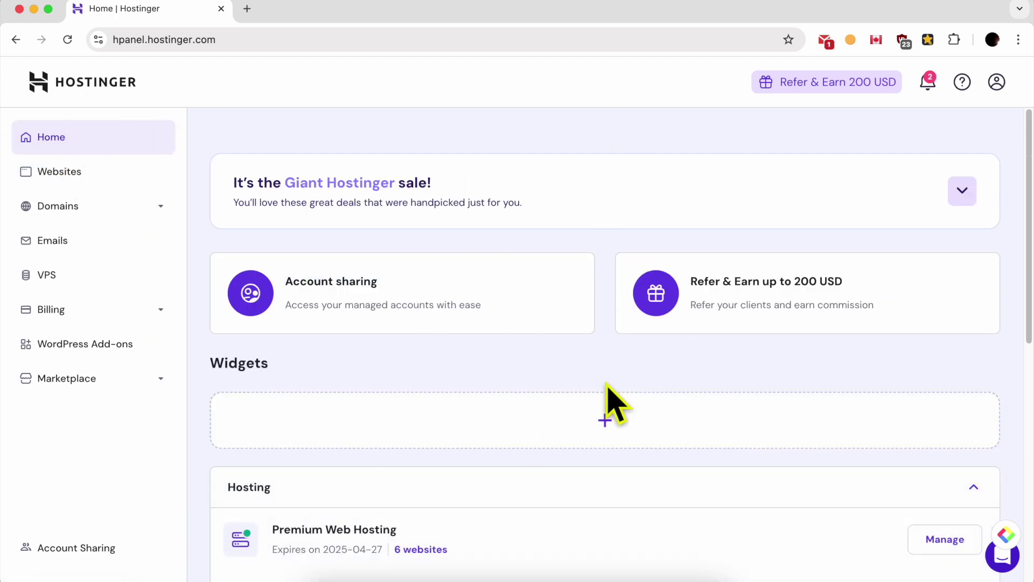
left_click(104, 245)
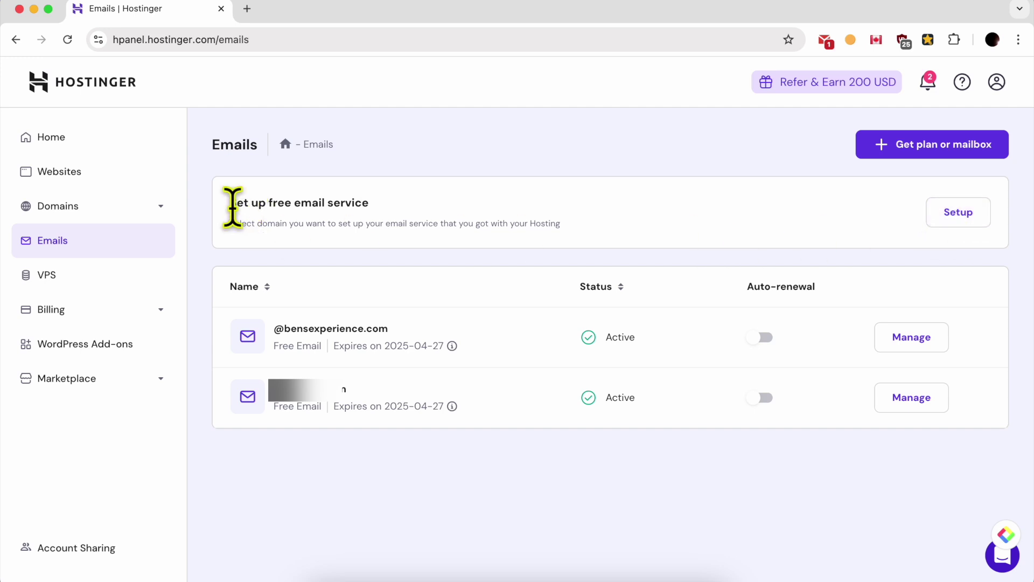
left_click_drag(226, 203, 399, 207)
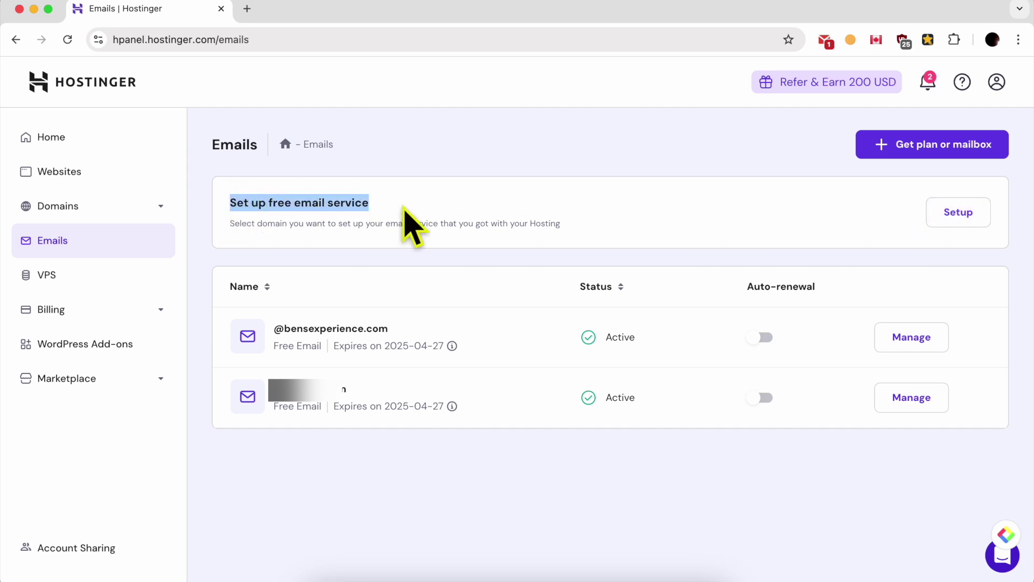
left_click(970, 213)
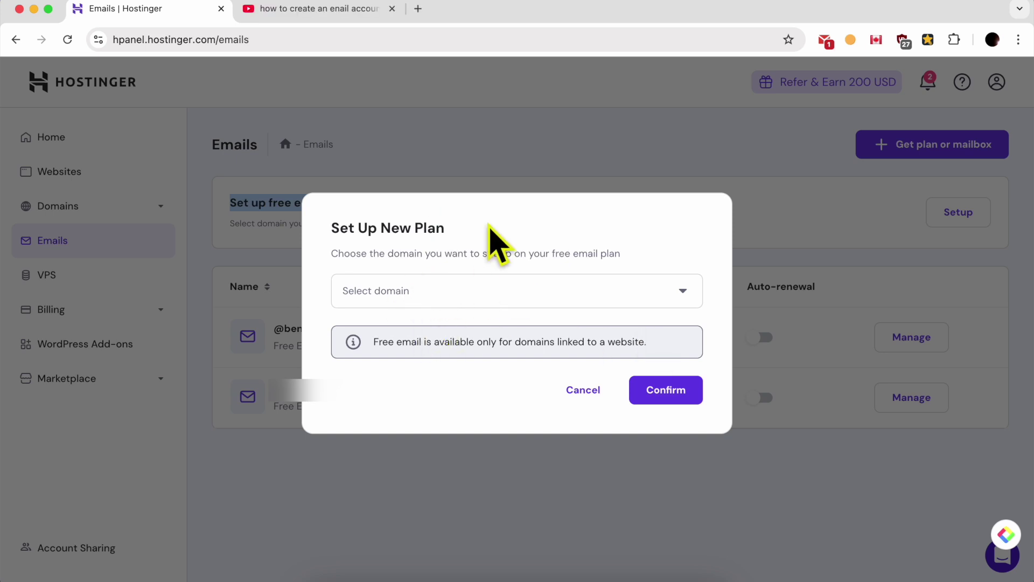
Review the YouTube tutorial search query, then return to the Hostinger Emails tab.
left_click(319, 9)
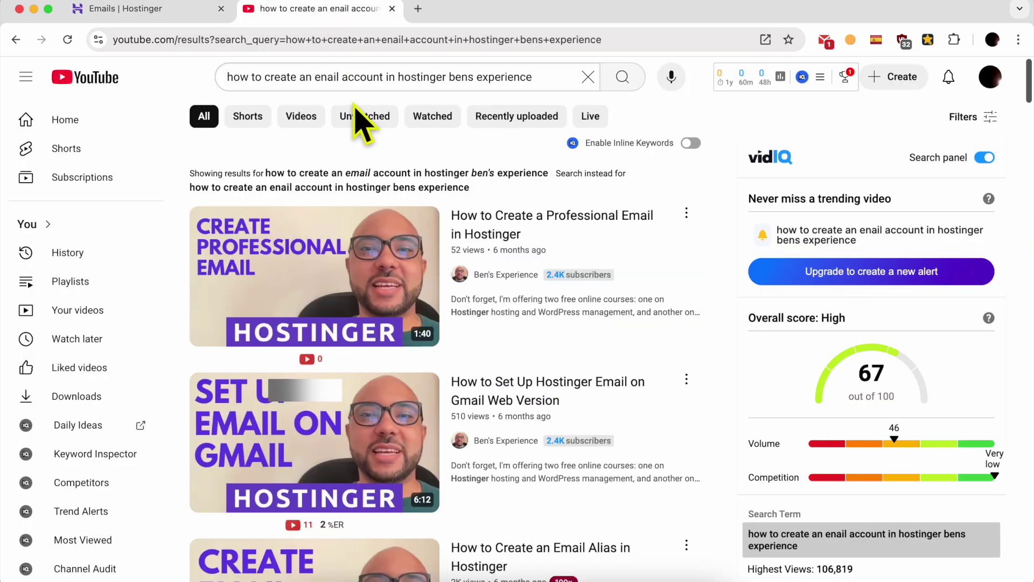
left_click_drag(229, 77, 456, 71)
left_click(464, 76)
triple_click(549, 70)
left_click(774, 118)
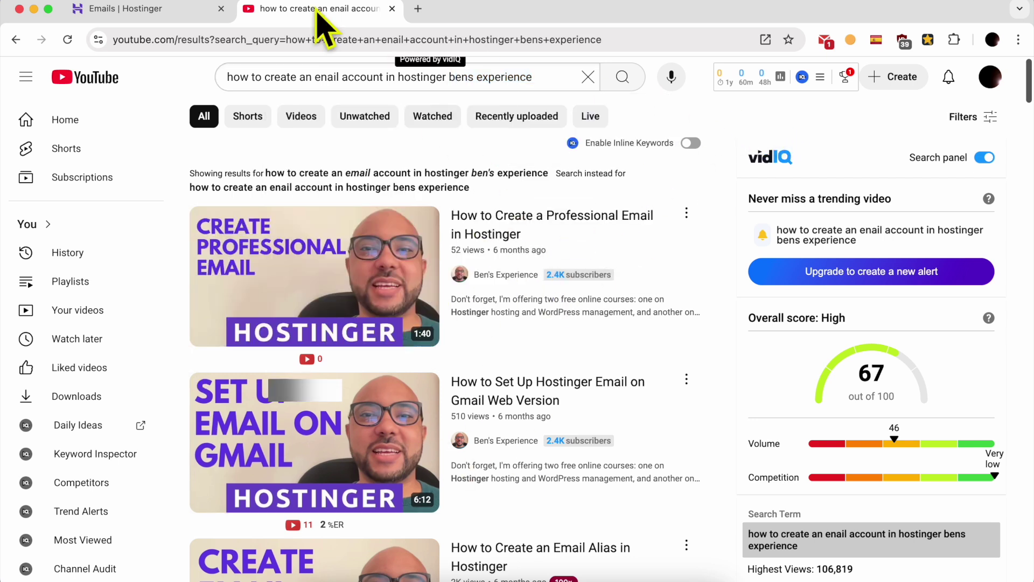
left_click(170, 11)
Cancel the plan setup, manage bensexperience.com email, and start a new alias under Email Alias.
left_click(581, 391)
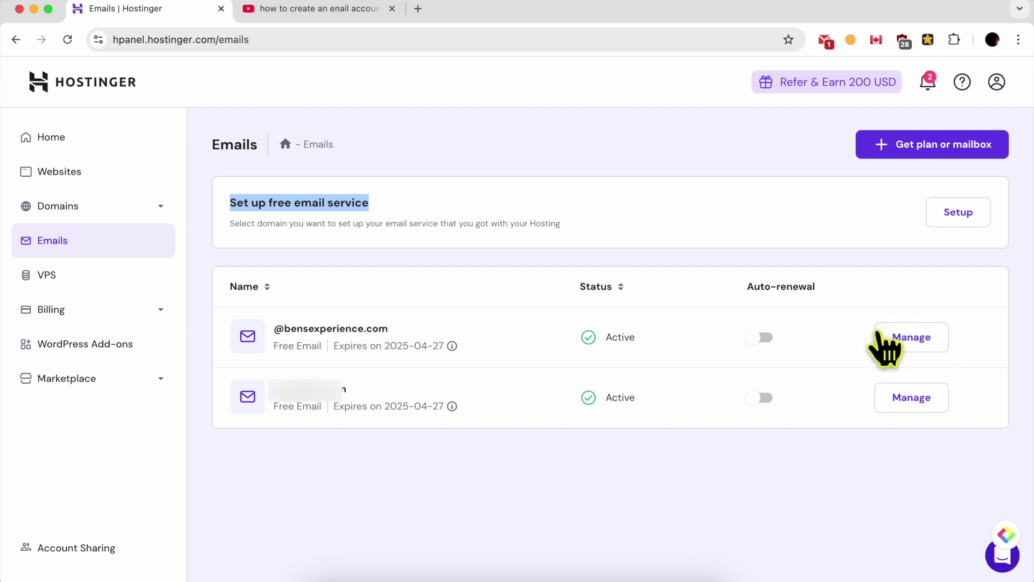
left_click(423, 334)
triple_click(423, 334)
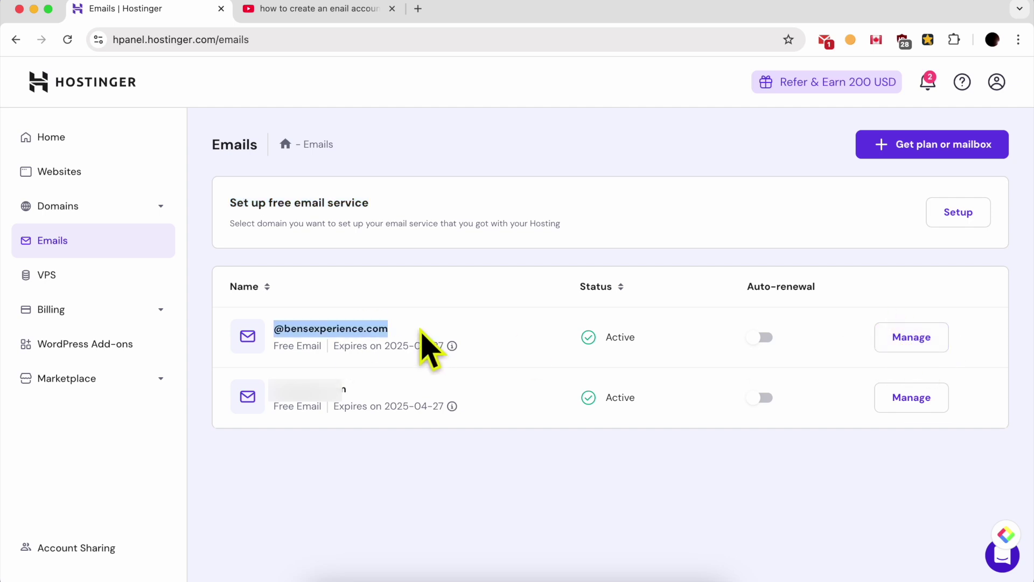
left_click(902, 345)
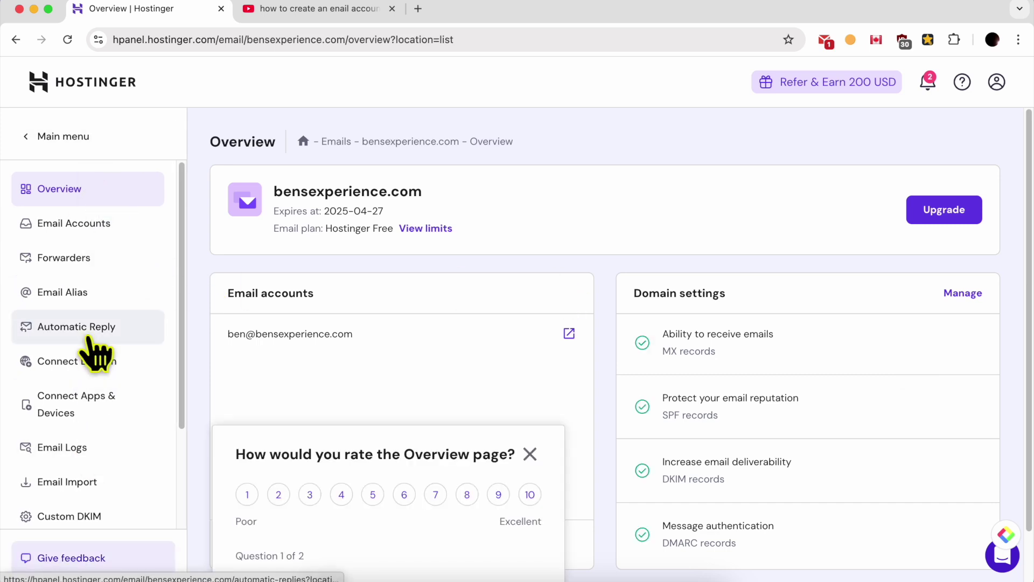
left_click(132, 299)
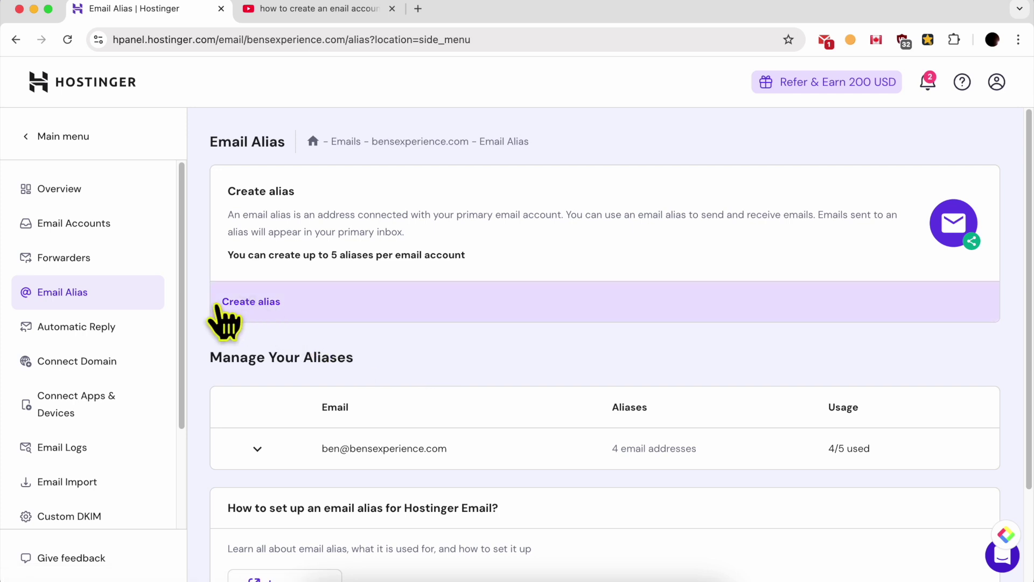
left_click(258, 305)
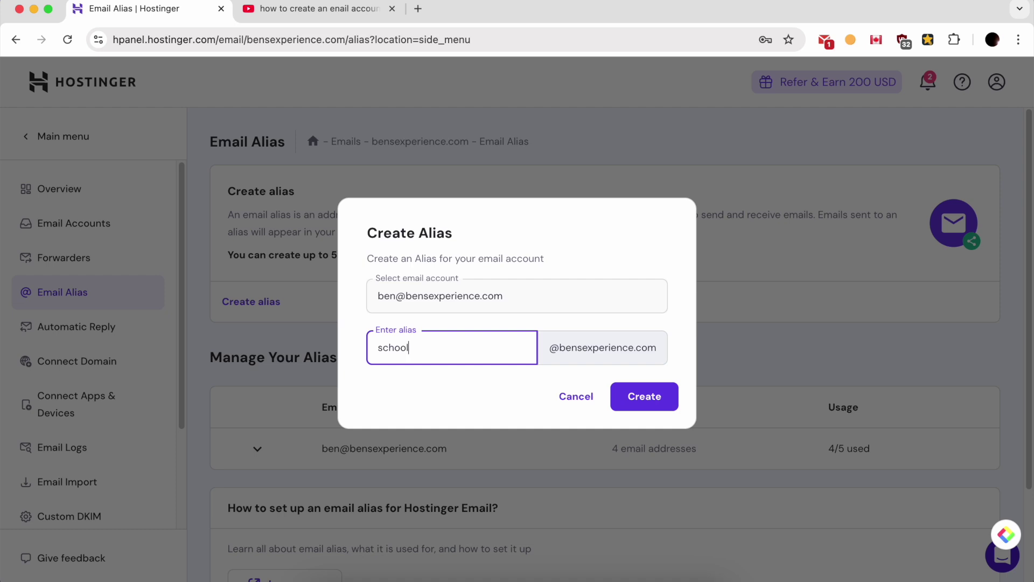
Create the 'school' alias on the primary mailbox, reaching the 5/5 alias limit.
left_click(531, 422)
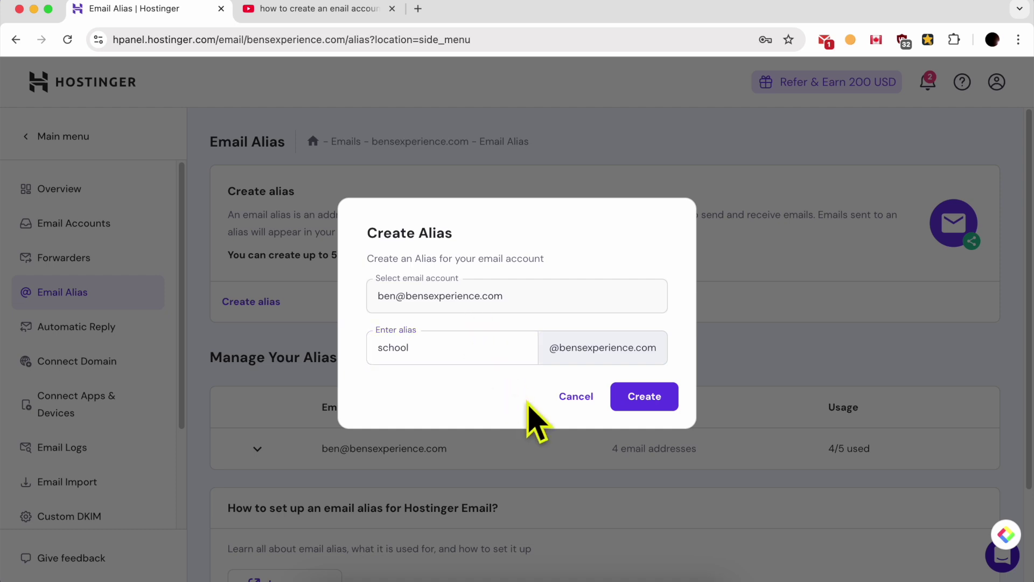
left_click(659, 399)
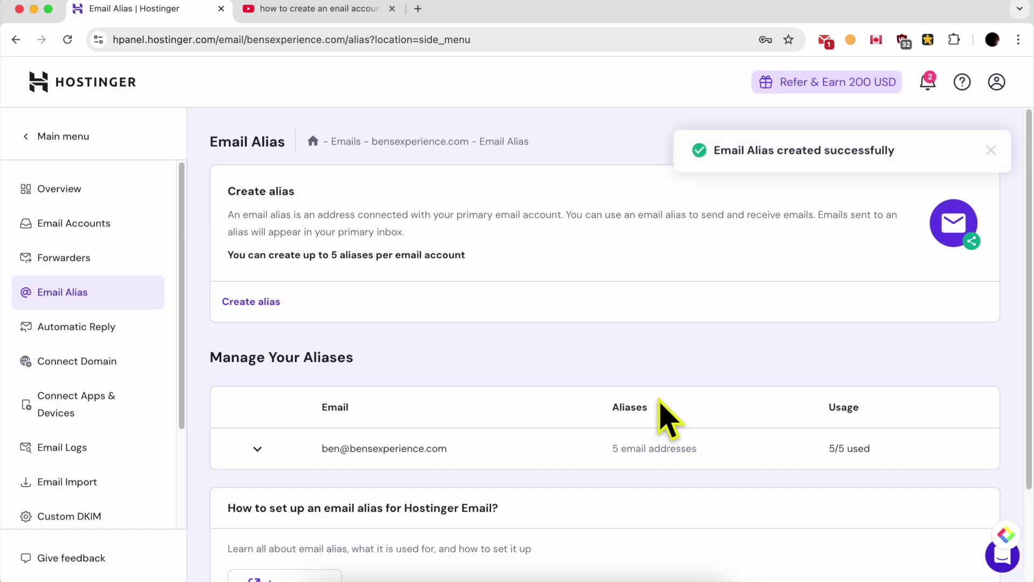
left_click_drag(714, 151, 916, 168)
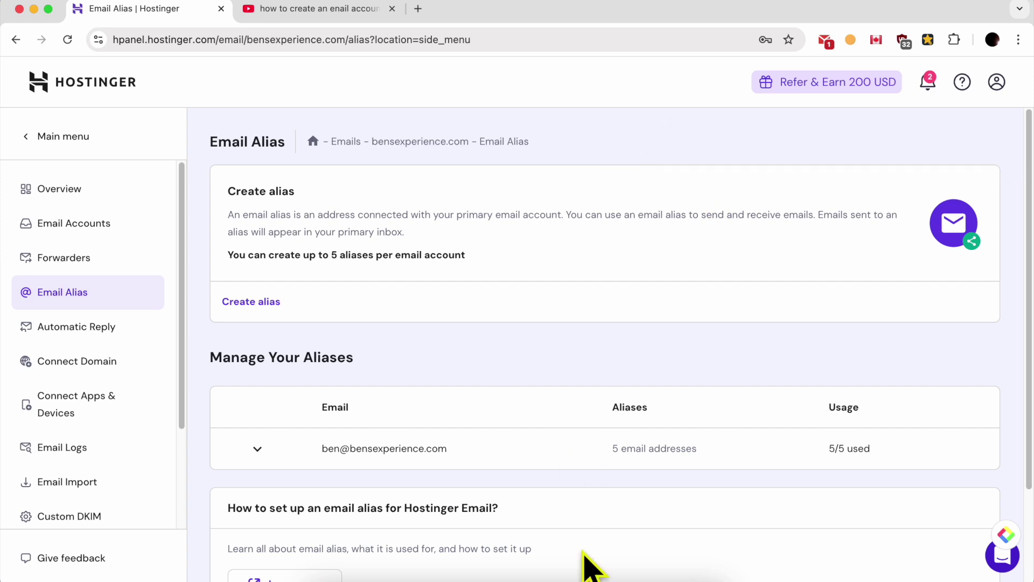
left_click(589, 571)
Compose and send a Gmail message to the school alias with subject 'test' and body 'test'.
left_click(222, 7)
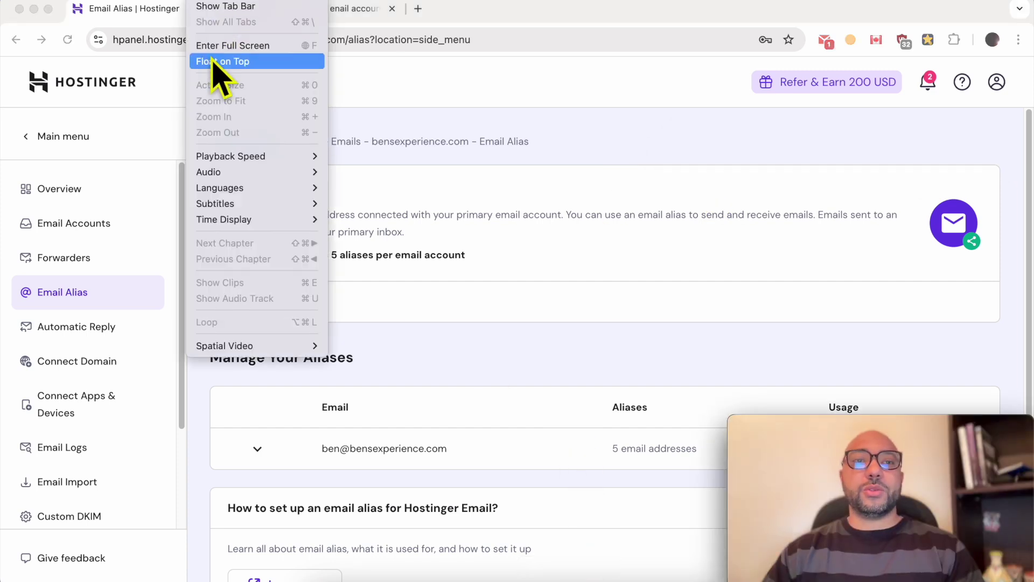
left_click(215, 63)
left_click(619, 122)
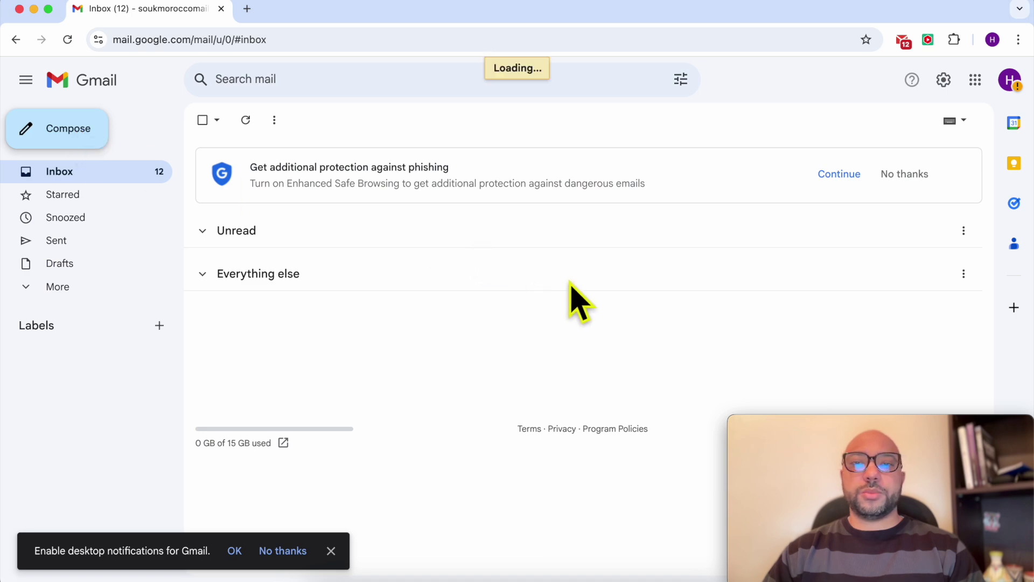
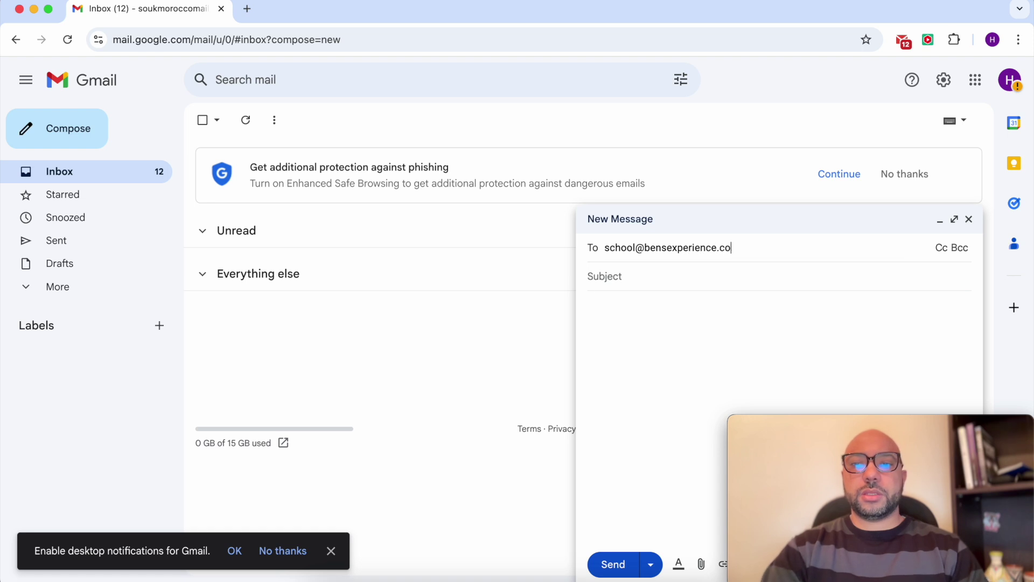
key("Tab")
type("test")
key("Tab")
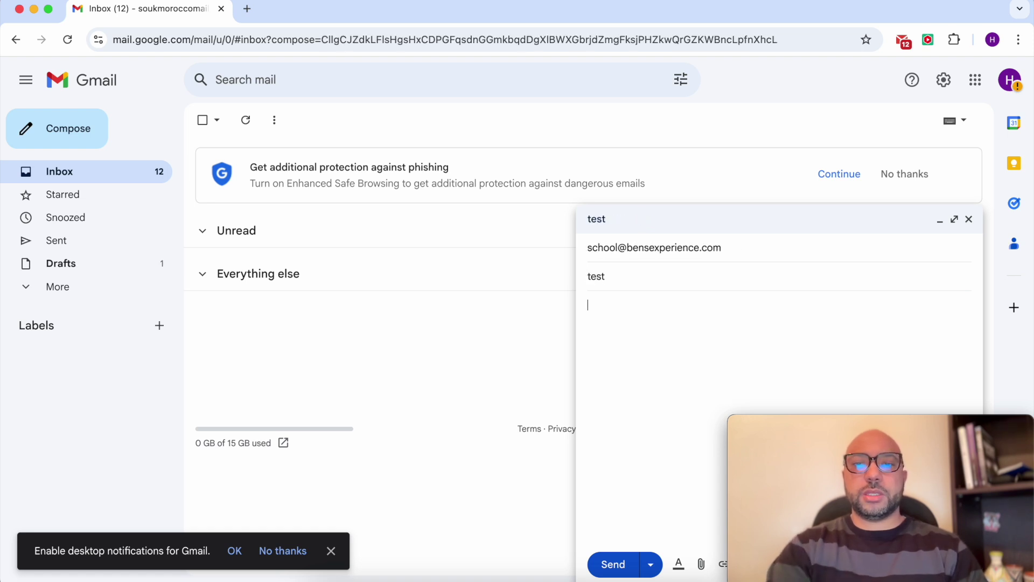
type("test")
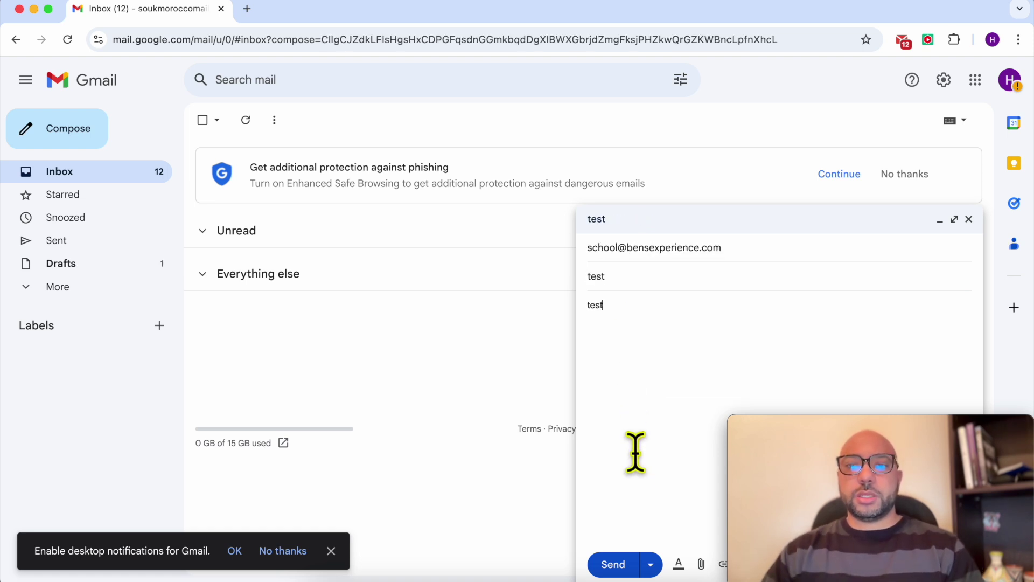
left_click(611, 563)
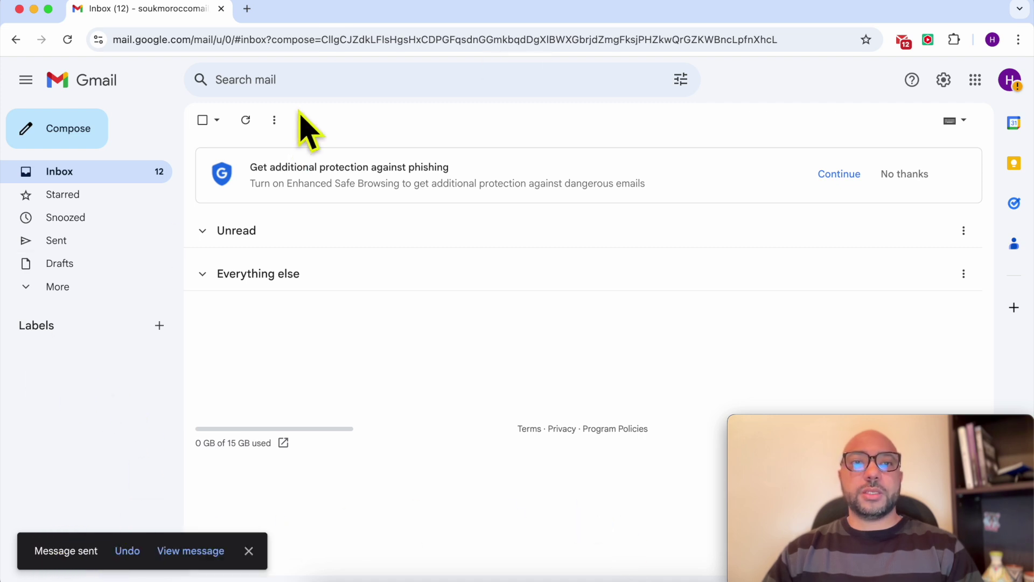
left_click(33, 9)
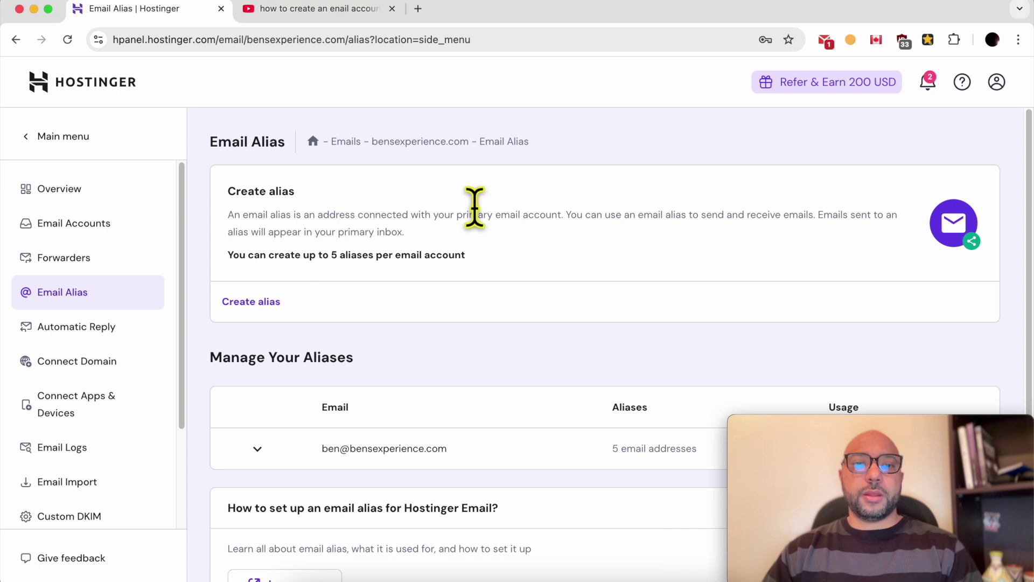
Launch Webmail for the primary mailbox from Email Accounts and sign in.
left_click(144, 232)
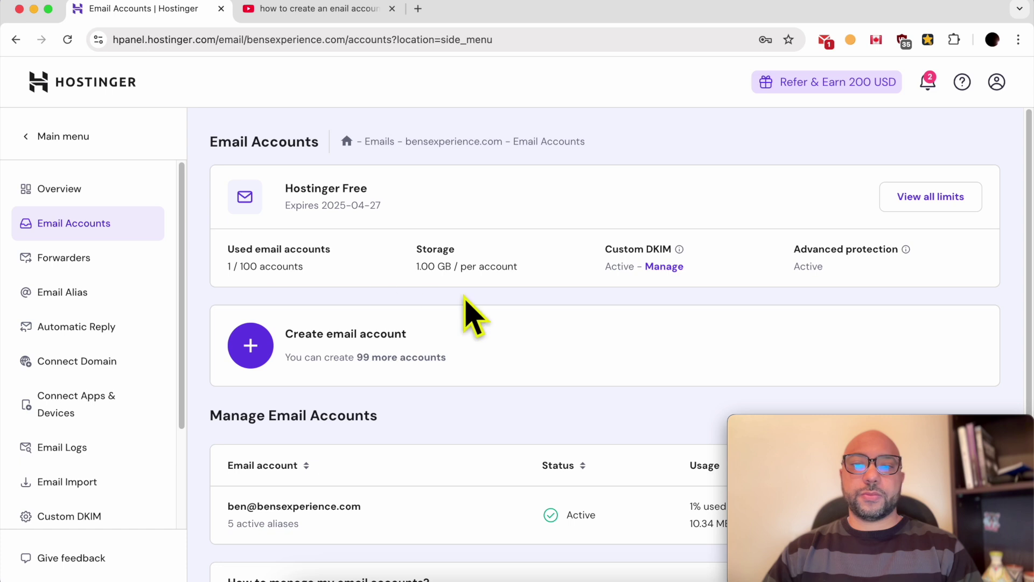
scroll(464, 362, "down", 3)
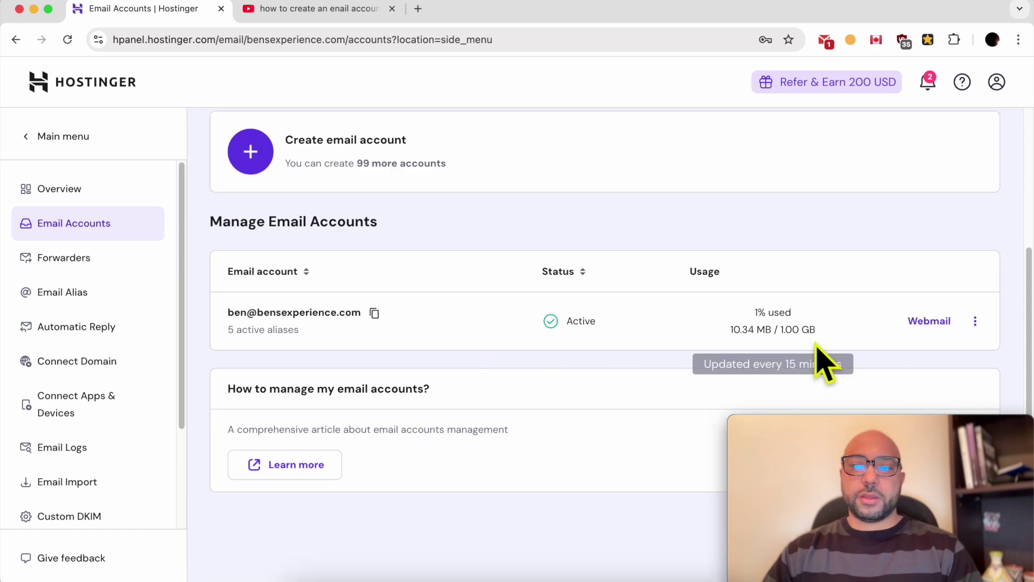
left_click(934, 322)
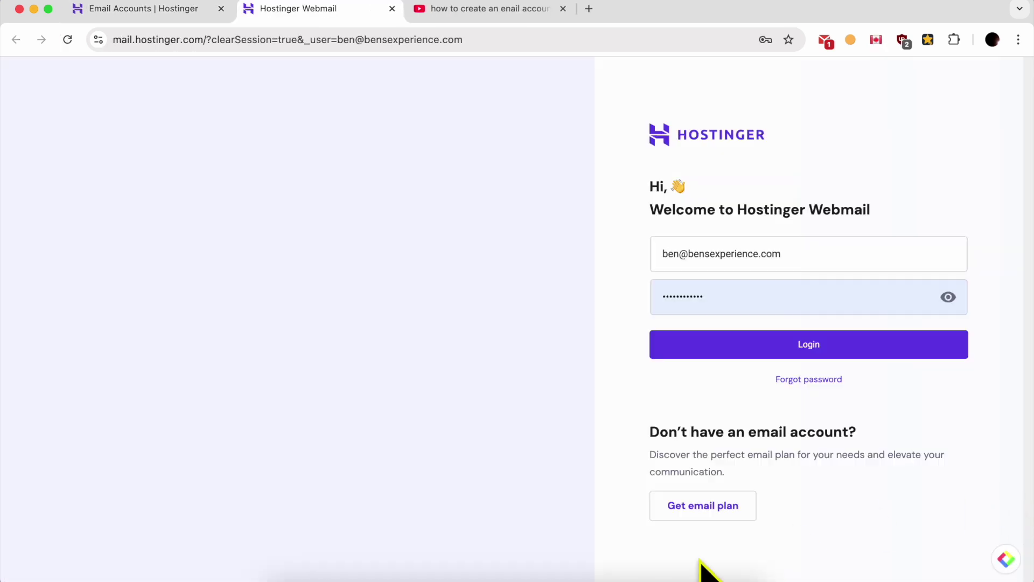
left_click(529, 575)
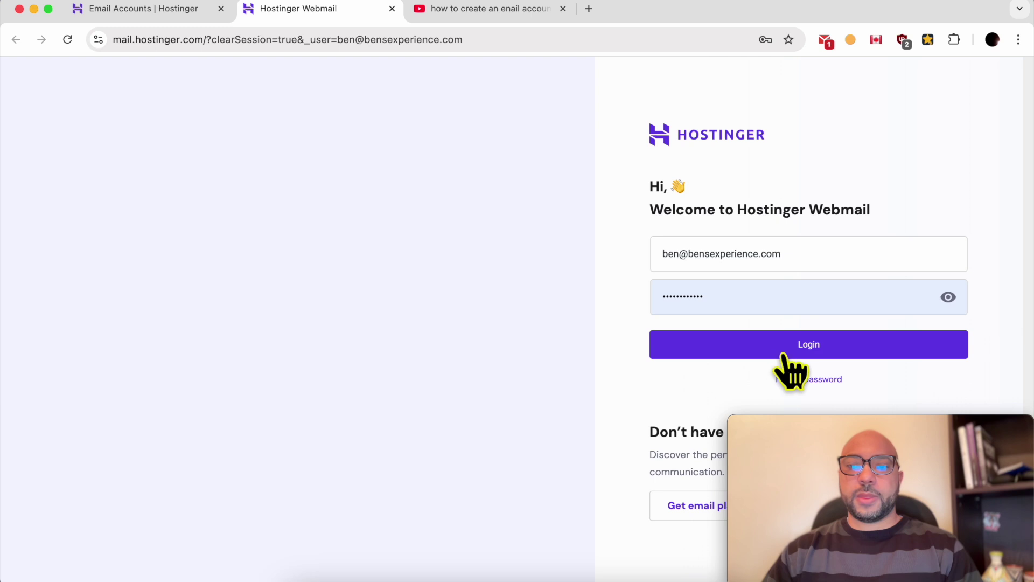
left_click(791, 347)
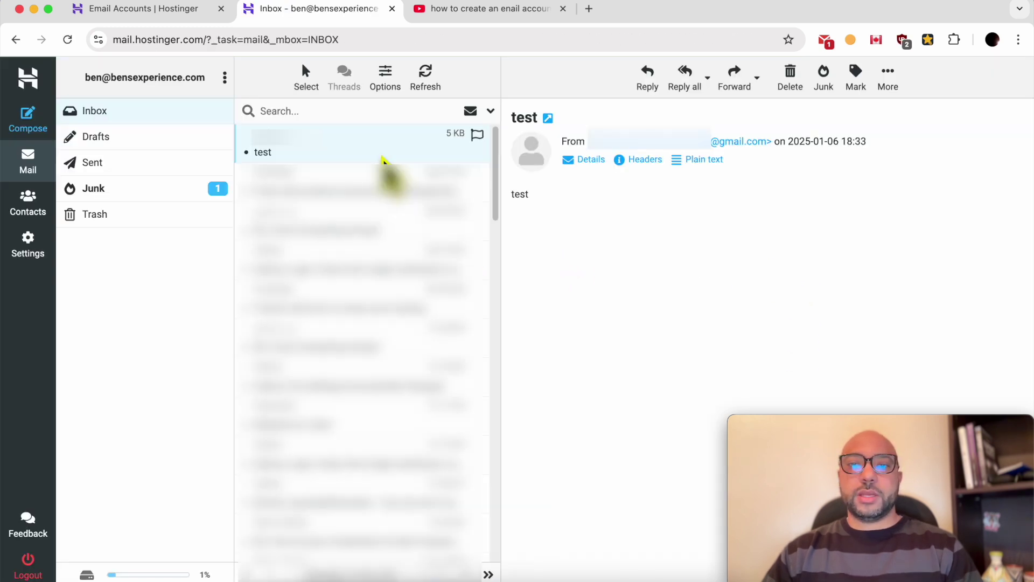
Confirm the received message shows subject 'test' and body 'test'.
double_click(526, 117)
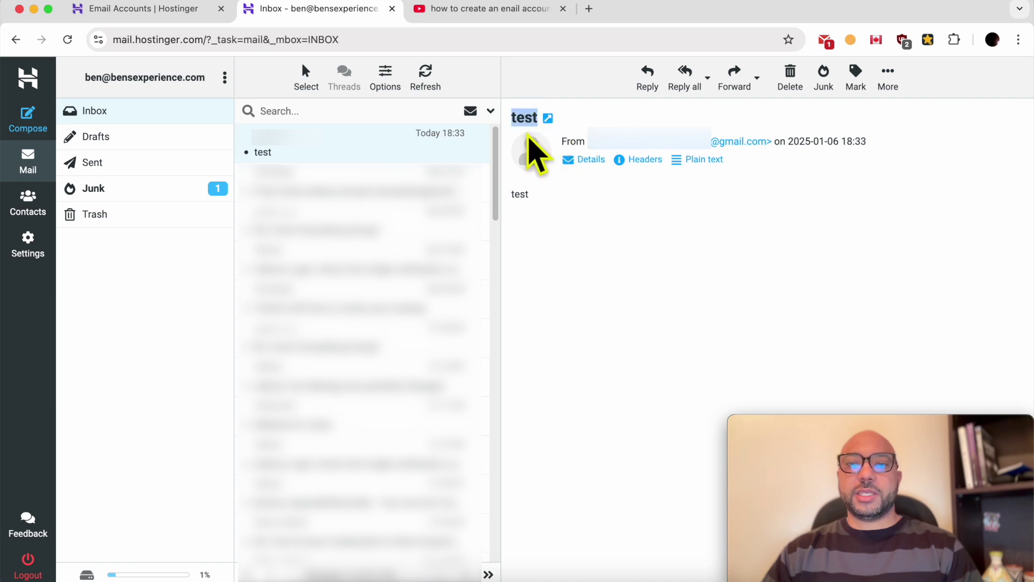
double_click(520, 195)
left_click(606, 230)
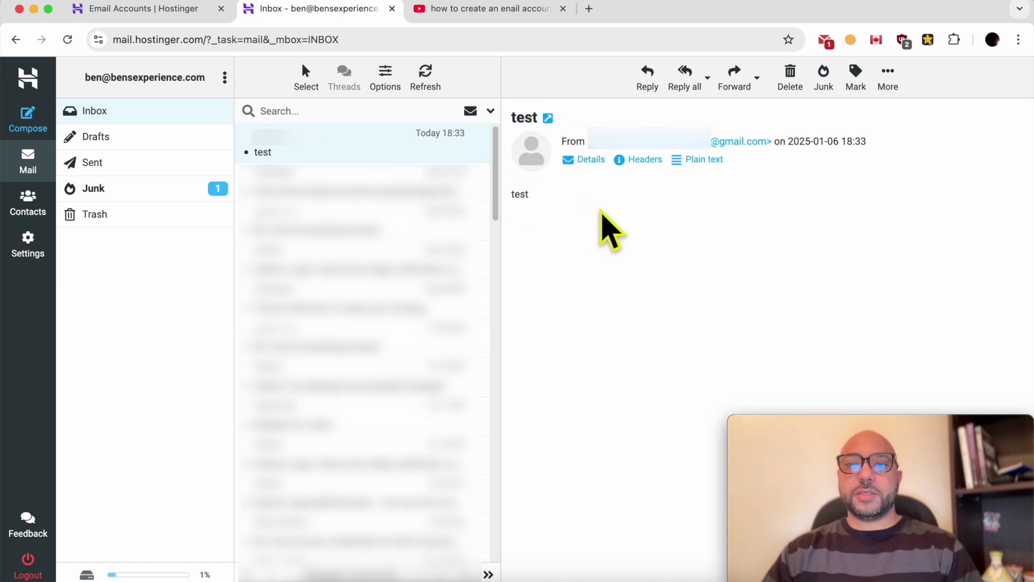